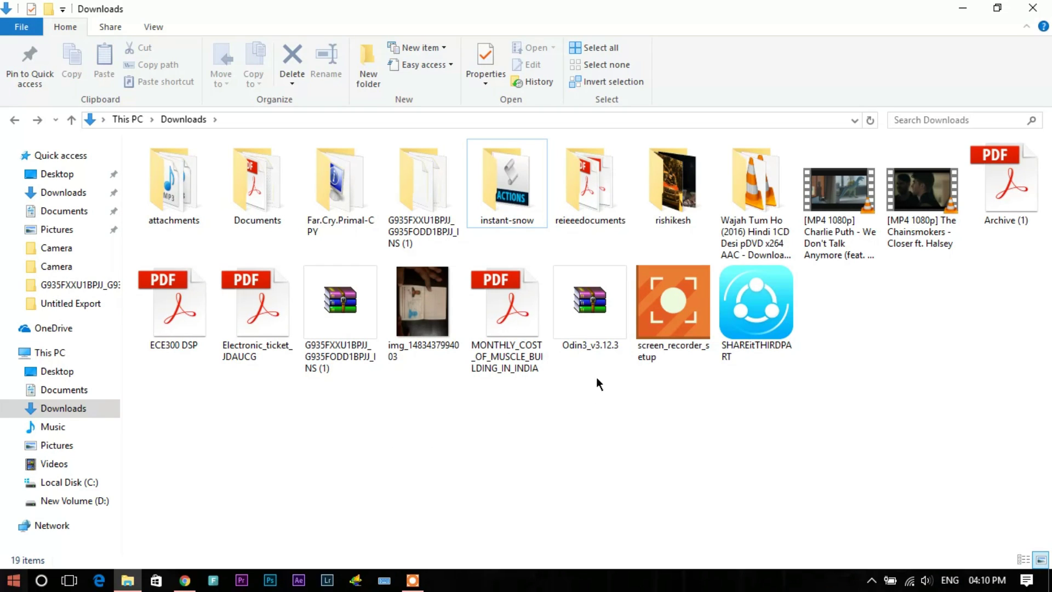
- Open the G935 firmware zip in WinRAR to view its contents, then close it
{"action": "left_click", "coordinate": [592, 331]}
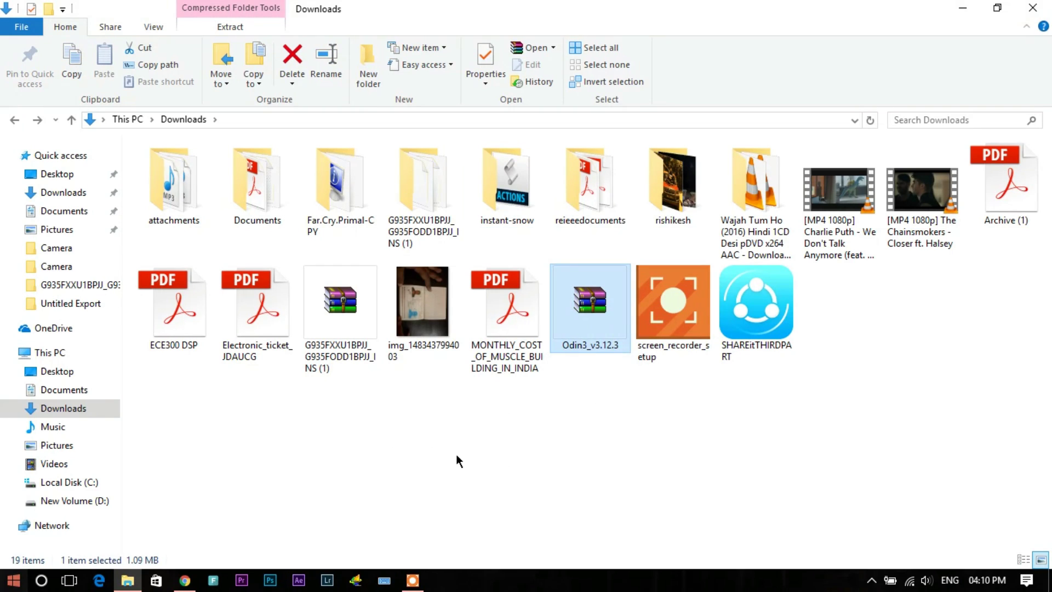
{"action": "left_click", "coordinate": [333, 318]}
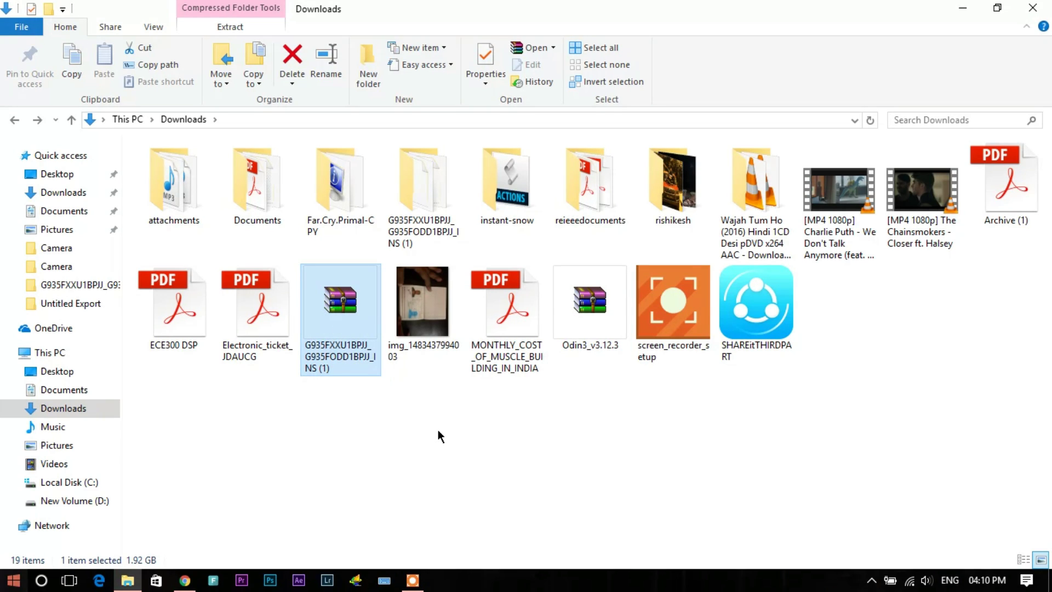
{"action": "double_click", "coordinate": [338, 317]}
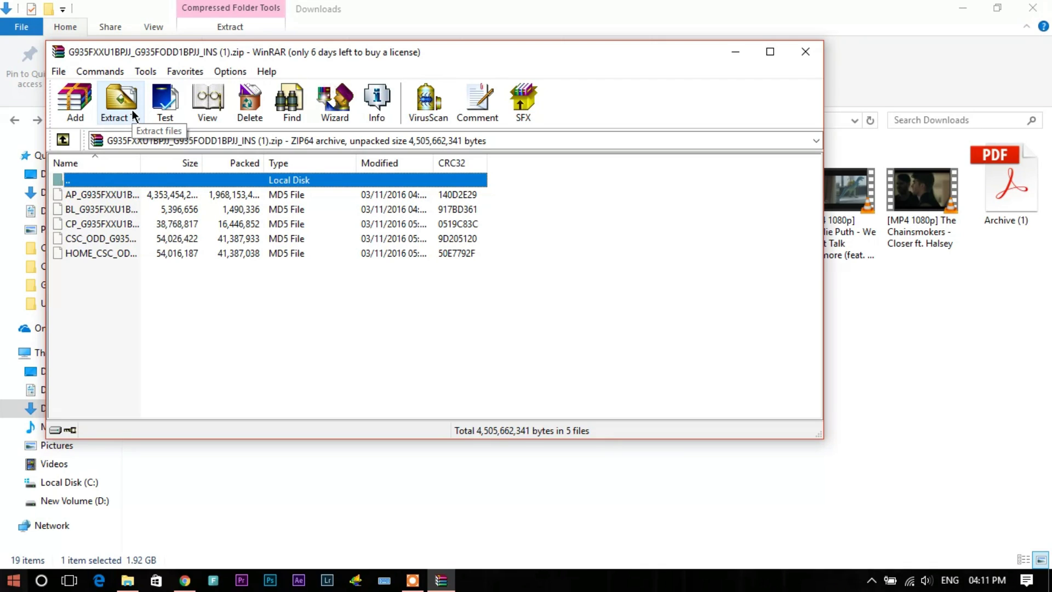
{"action": "left_click", "coordinate": [805, 51]}
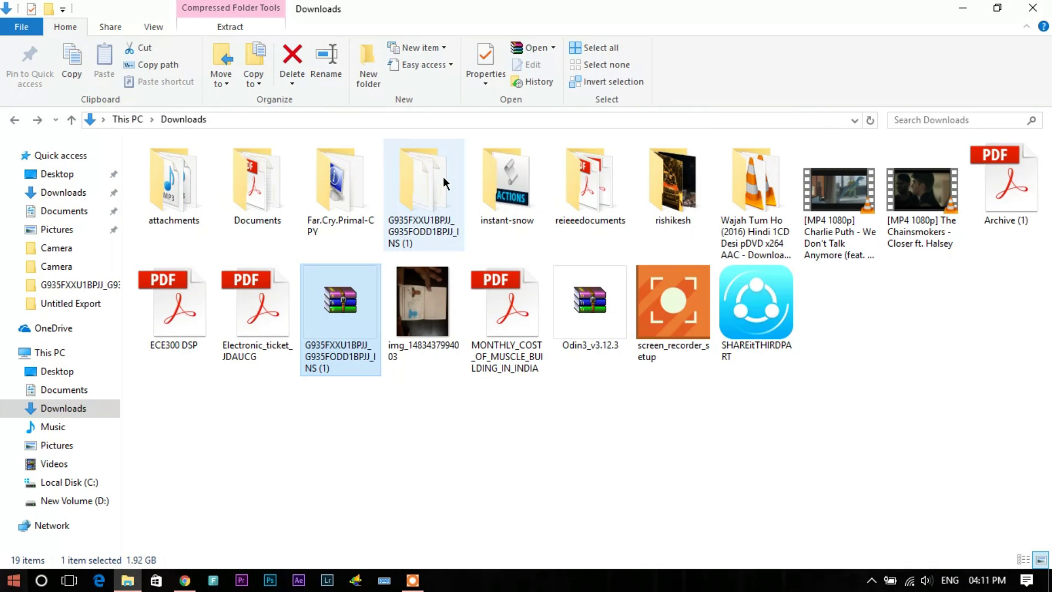
- Go into the extracted firmware folder's Odin3_v3.12.3 subfolder and bring up Odin3.exe's context menu
{"action": "double_click", "coordinate": [416, 183]}
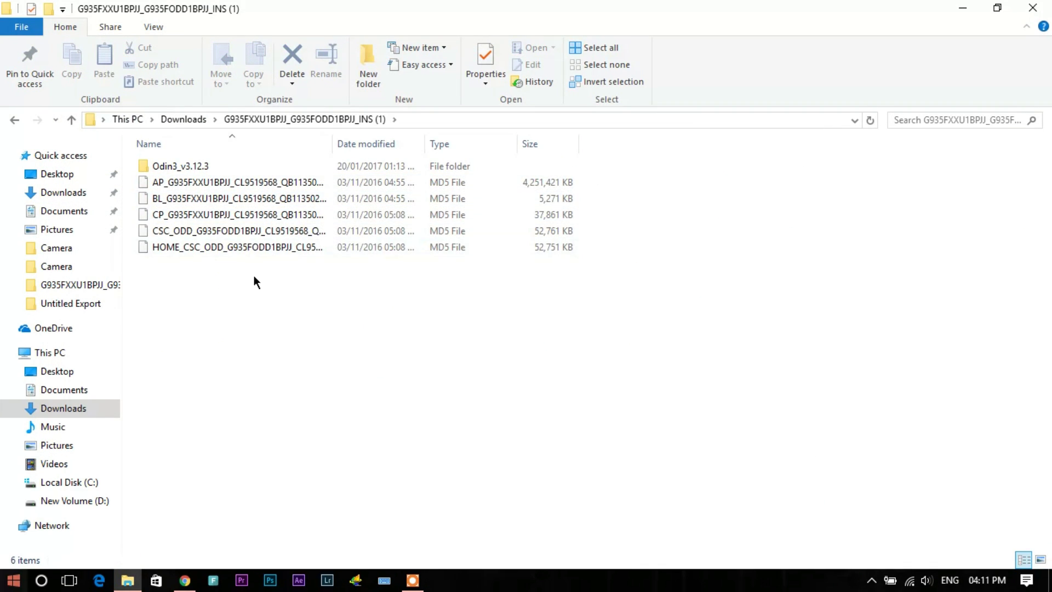
{"action": "left_click", "coordinate": [176, 165]}
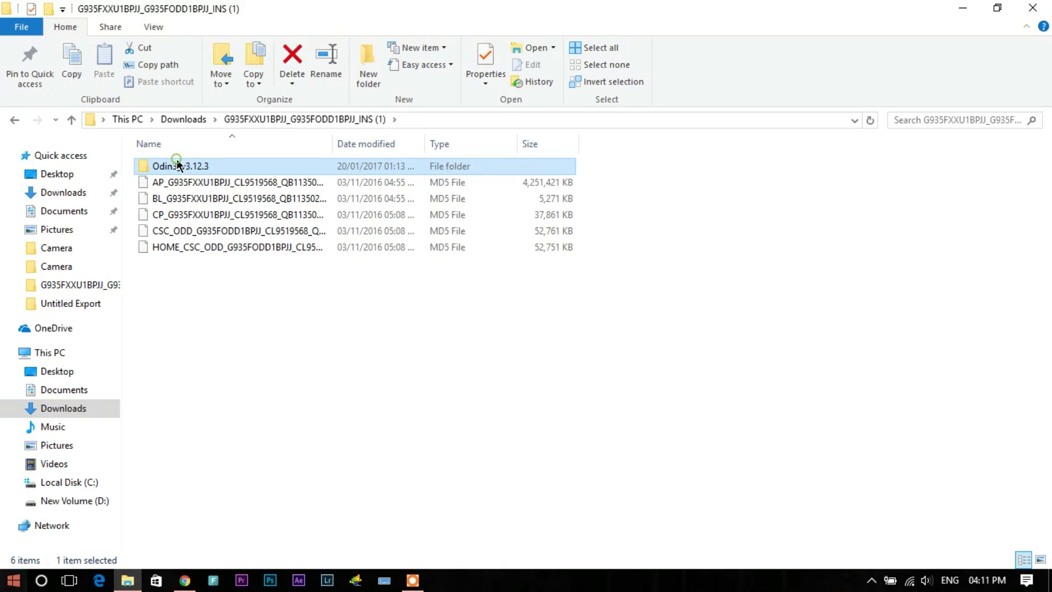
{"action": "double_click", "coordinate": [217, 166]}
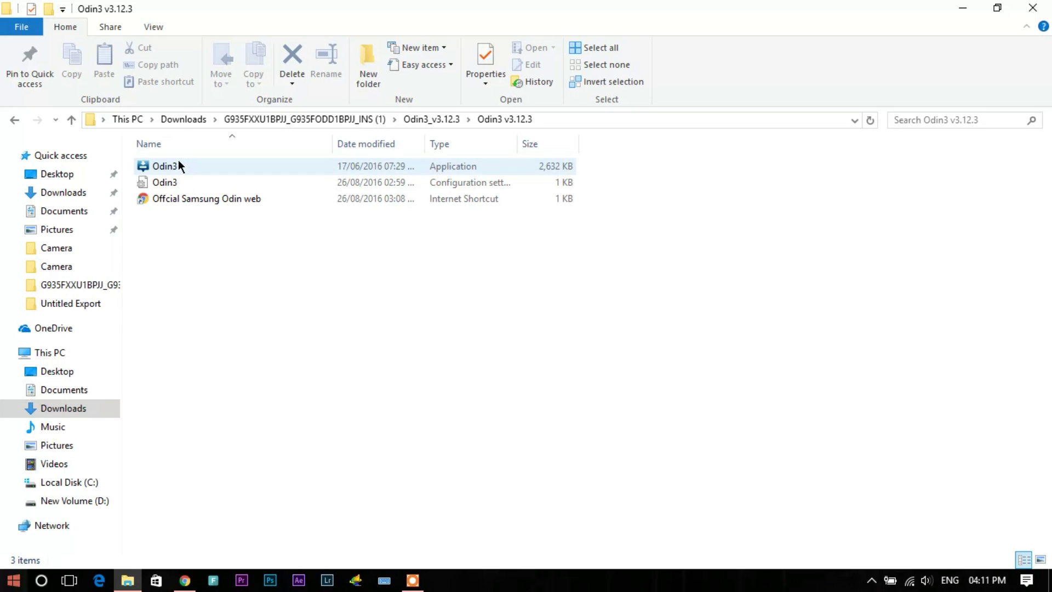
{"action": "left_click", "coordinate": [178, 166]}
{"action": "right_click", "coordinate": [179, 165]}
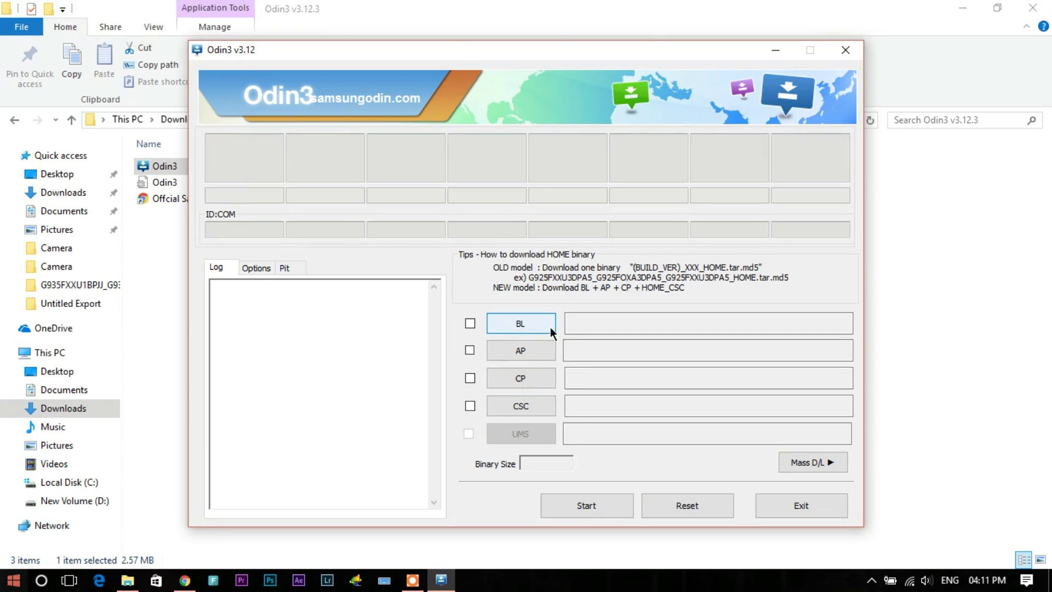
- Load the BL_G935FXXU1BPJJ .md5 file into Odin3's BL slot
{"action": "left_click", "coordinate": [550, 327]}
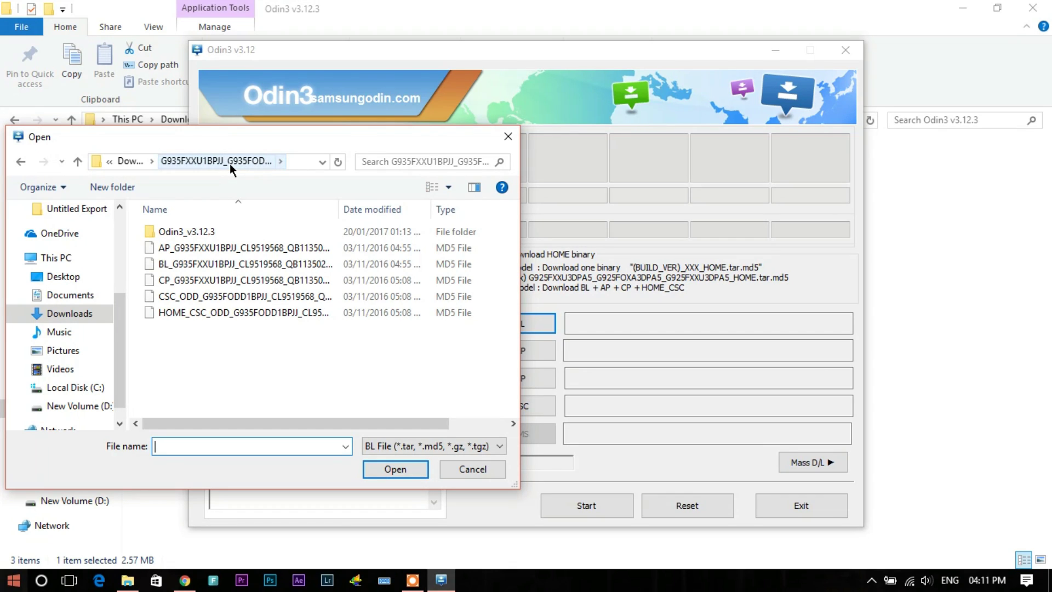
{"action": "left_click_drag", "start_coordinate": [279, 135], "coordinate": [261, 128]}
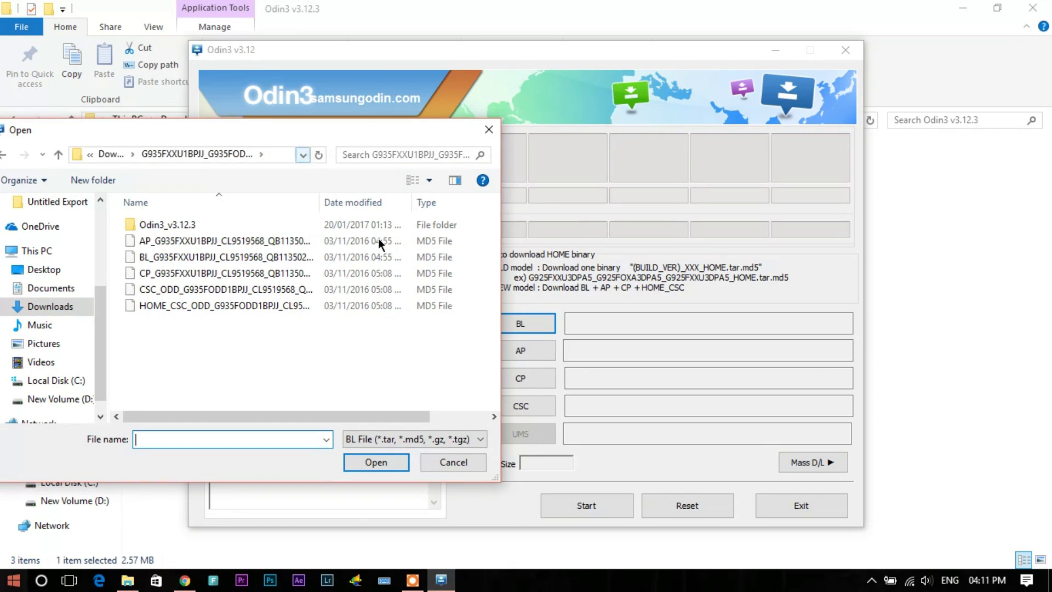
{"action": "left_click", "coordinate": [153, 256]}
{"action": "double_click", "coordinate": [154, 256]}
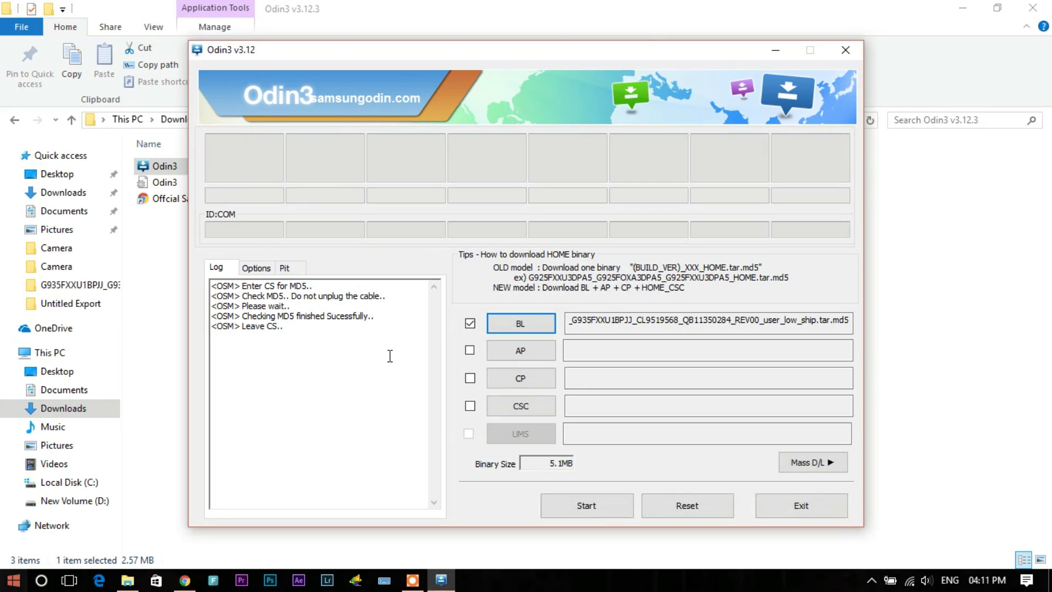
- Load the AP_G935FXXU1BPJJ firmware file into the AP slot
{"action": "left_click", "coordinate": [535, 350]}
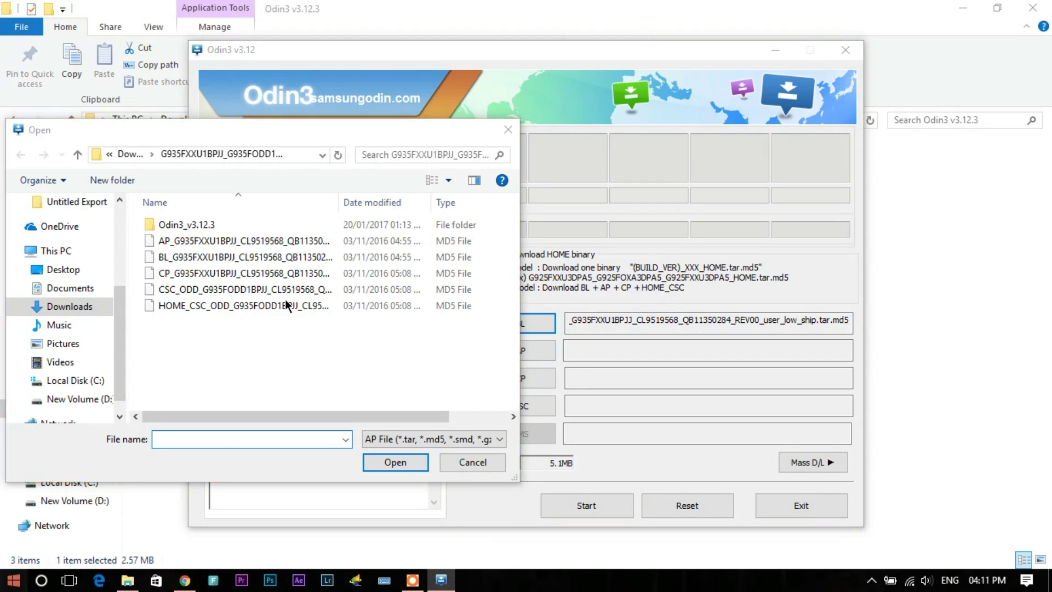
{"action": "left_click", "coordinate": [218, 240]}
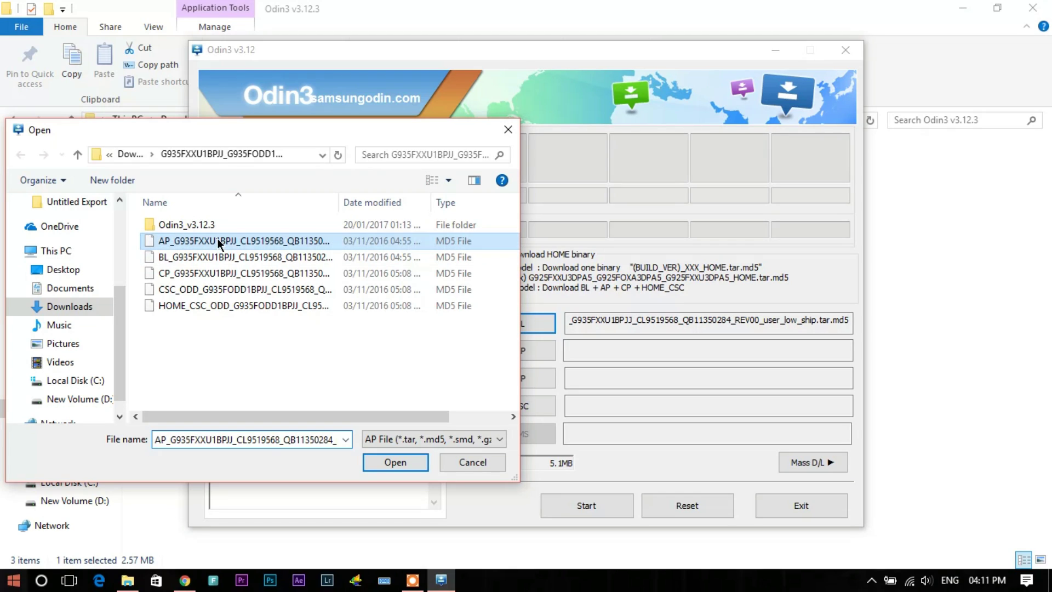
{"action": "left_click", "coordinate": [394, 462]}
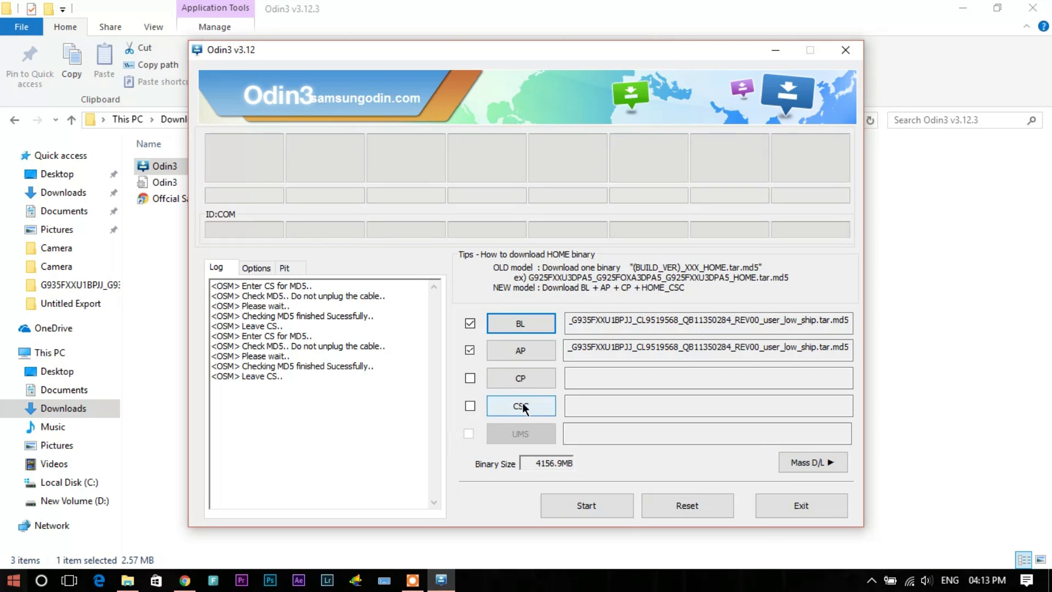
- Load the CP firmware file into the CP slot and CSC_ODD into the CSC slot
{"action": "left_click", "coordinate": [517, 383]}
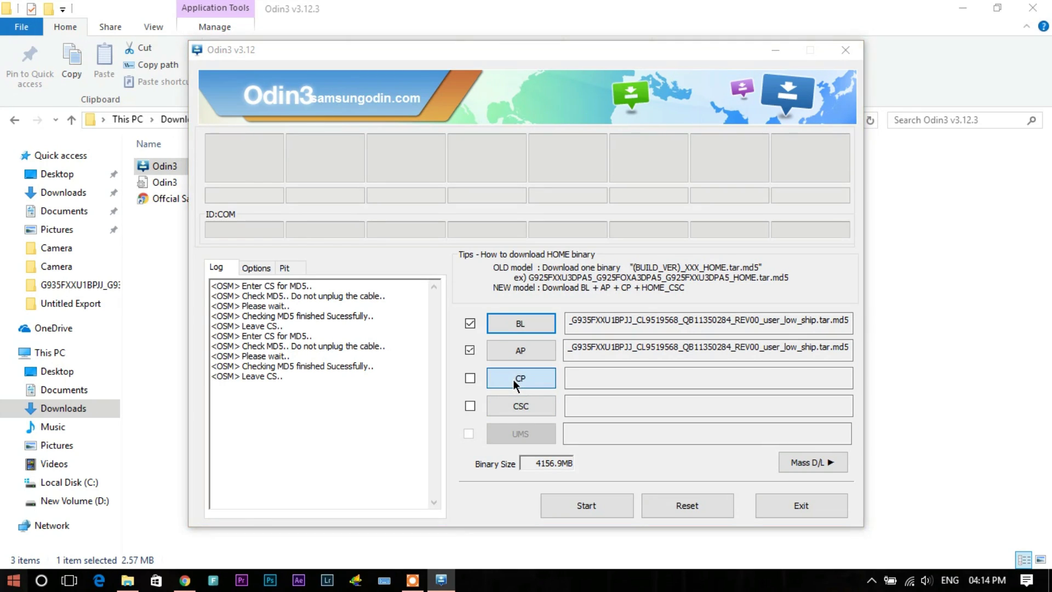
{"action": "double_click", "coordinate": [220, 275]}
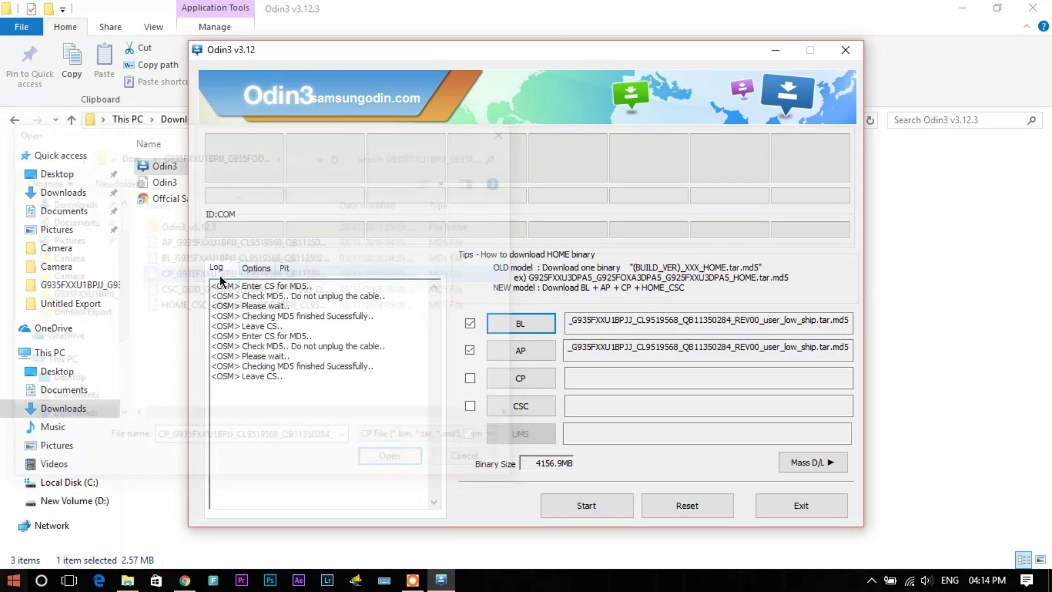
{"action": "left_click", "coordinate": [536, 408]}
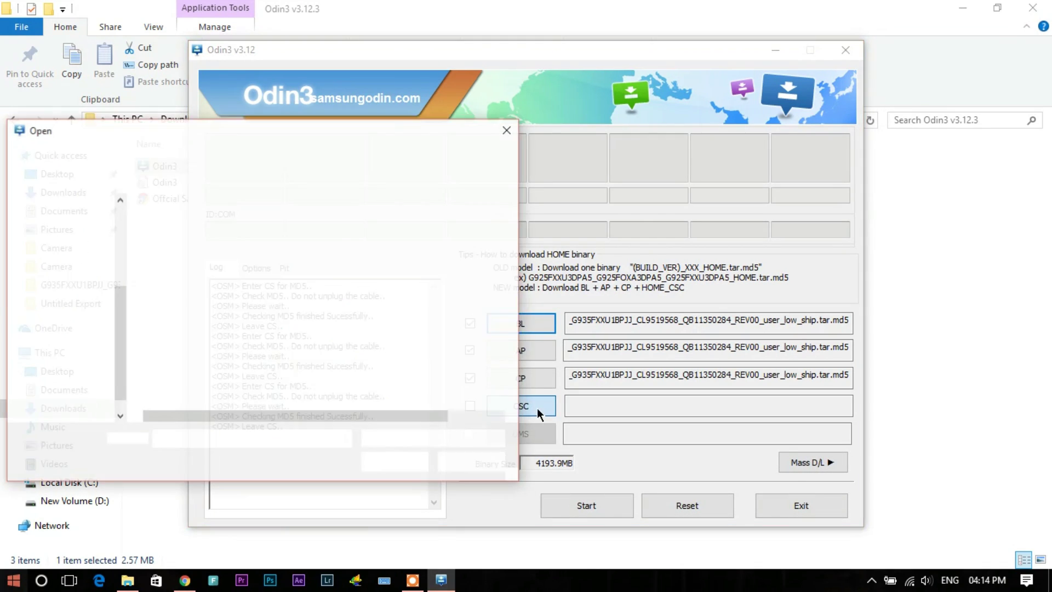
{"action": "left_click", "coordinate": [209, 290]}
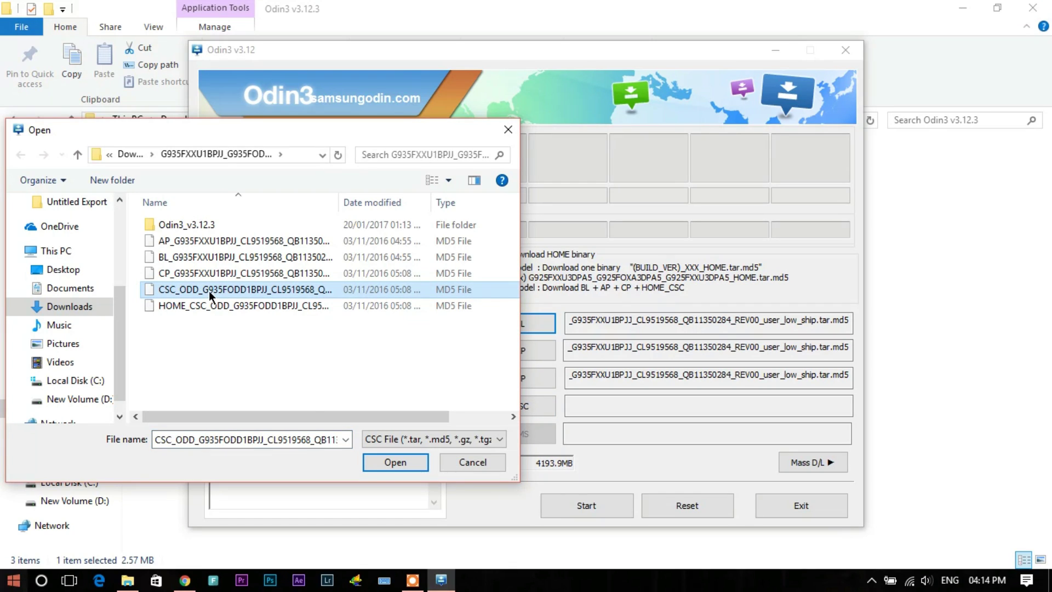
{"action": "left_click", "coordinate": [380, 467]}
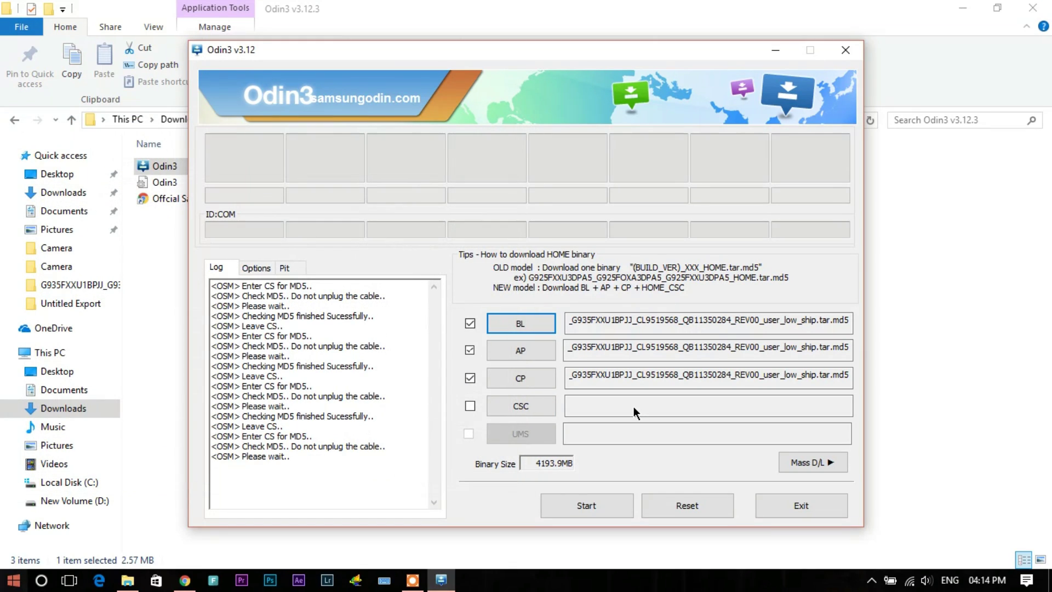